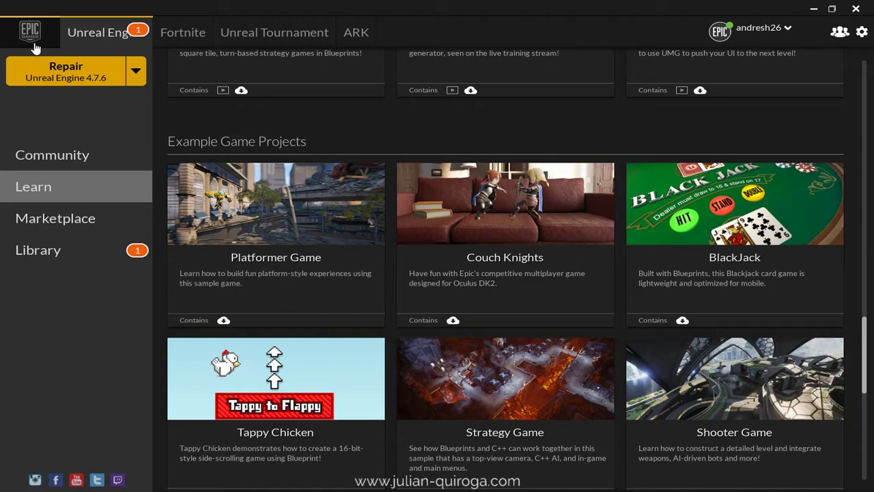
Switch from the Epic Games Launcher to the Wwise PlatformerGame project window.
{"action": "key", "text": "alt+Tab"}
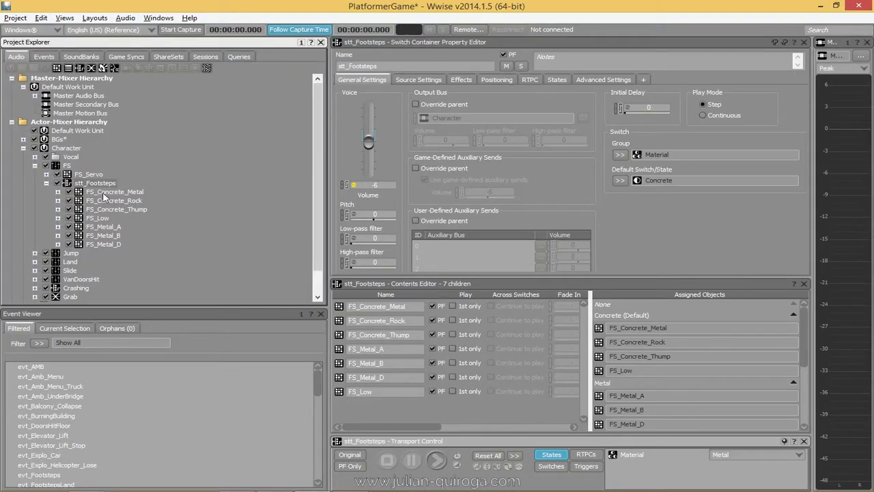
{"action": "left_click", "coordinate": [85, 185]}
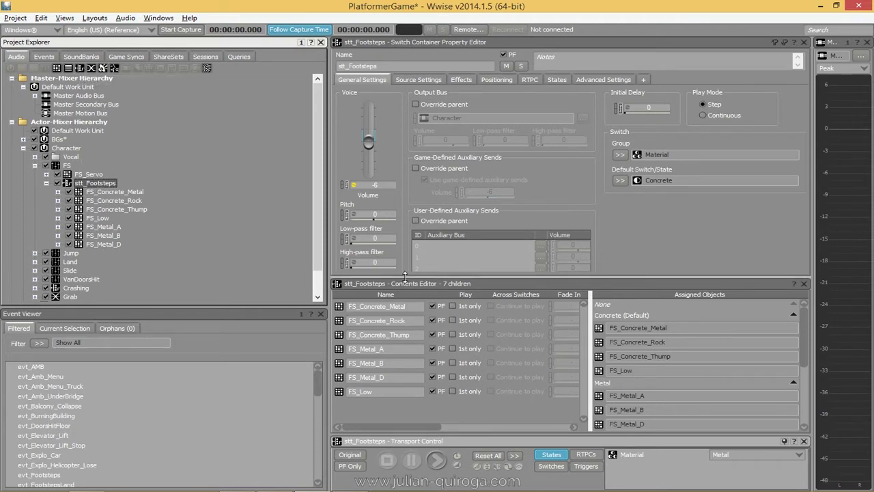
{"action": "left_click_drag", "start_coordinate": [405, 278], "coordinate": [403, 287]}
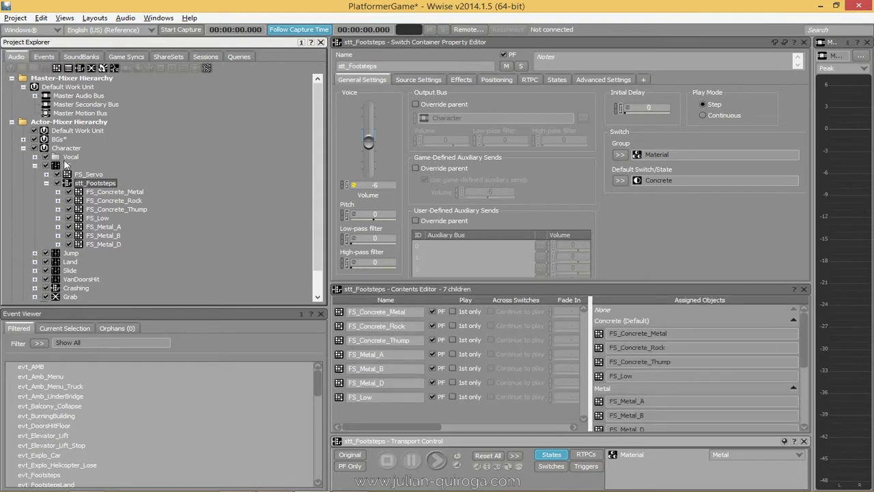
Browse the Material states in Game Syncs: Car, Concrete, Metal and Truck.
{"action": "left_click", "coordinate": [130, 57]}
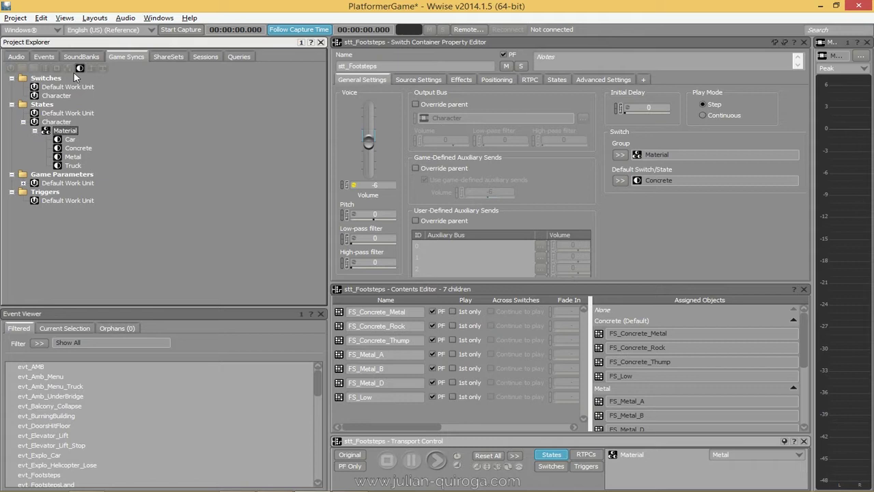
{"action": "key", "text": "Up"}
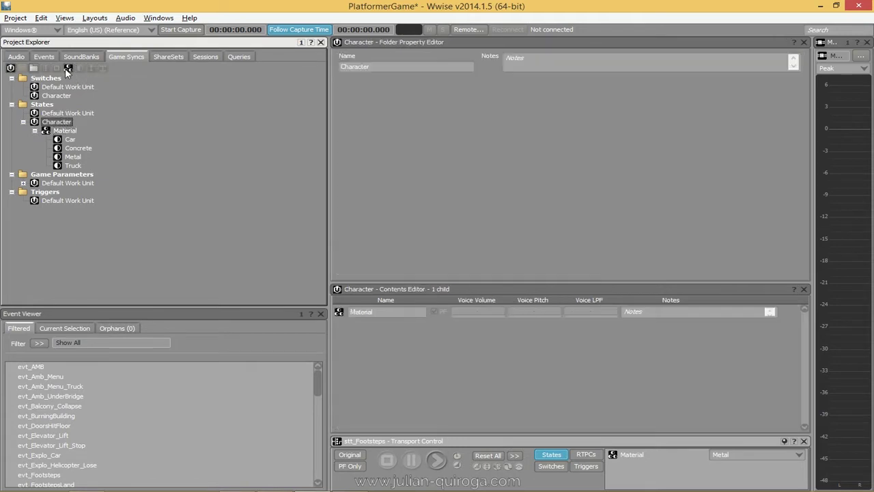
{"action": "left_click", "coordinate": [68, 132]}
{"action": "left_click", "coordinate": [73, 140]}
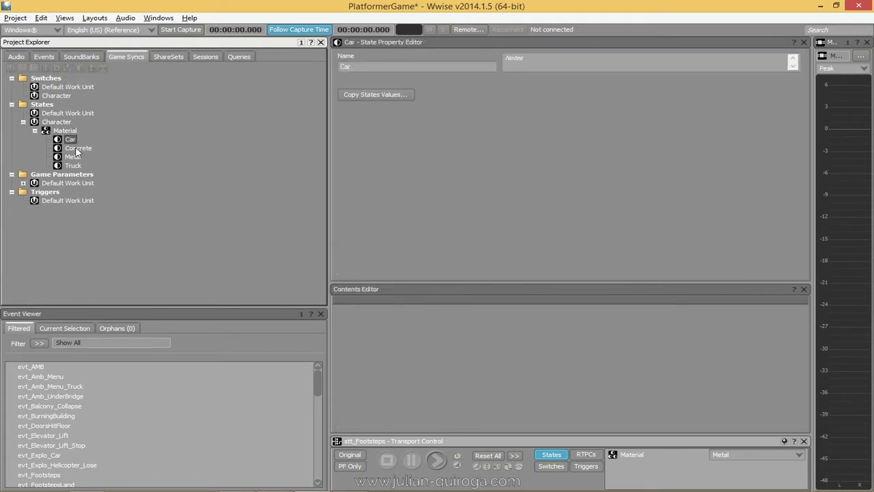
{"action": "left_click", "coordinate": [76, 148]}
{"action": "left_click", "coordinate": [75, 157]}
{"action": "left_click", "coordinate": [76, 165]}
Open the evt_Footsteps event, then return to the audio hierarchy.
{"action": "left_click", "coordinate": [44, 57]}
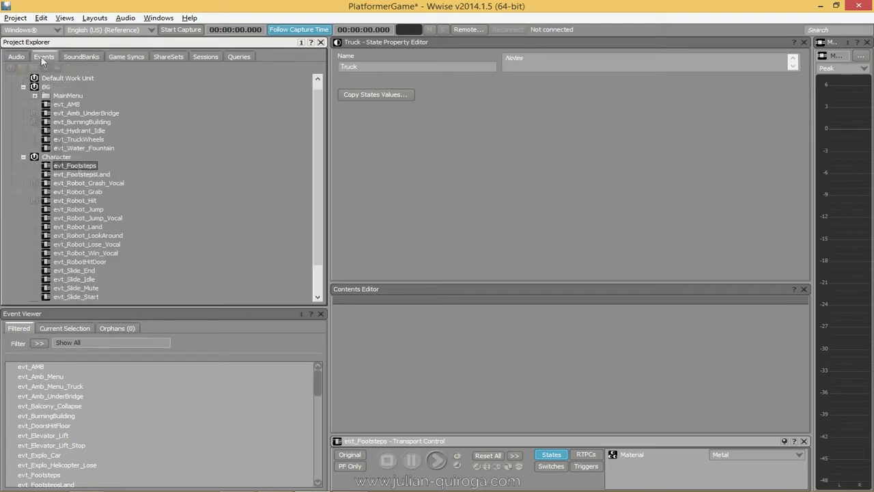
{"action": "left_click", "coordinate": [75, 166]}
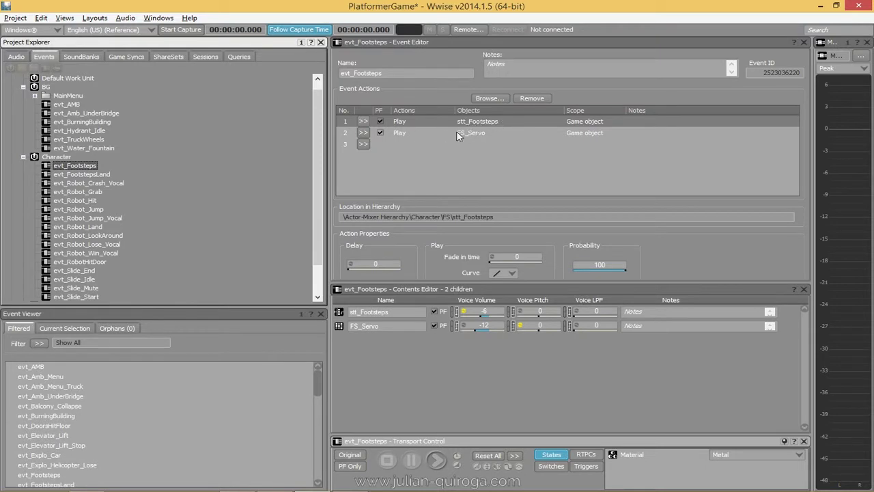
{"action": "left_click", "coordinate": [14, 59]}
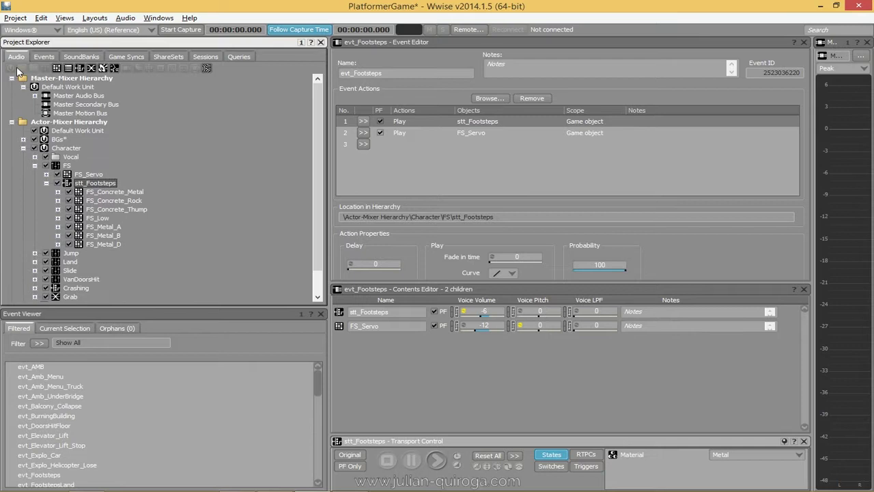
Assign State Groups > Character > Material to stt_Footsteps and make Concrete its default state.
{"action": "left_click", "coordinate": [94, 185]}
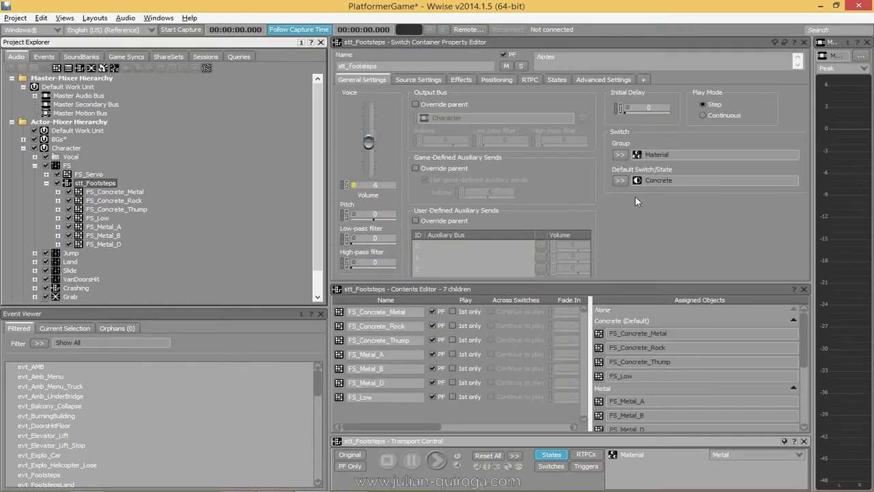
{"action": "left_click", "coordinate": [619, 155]}
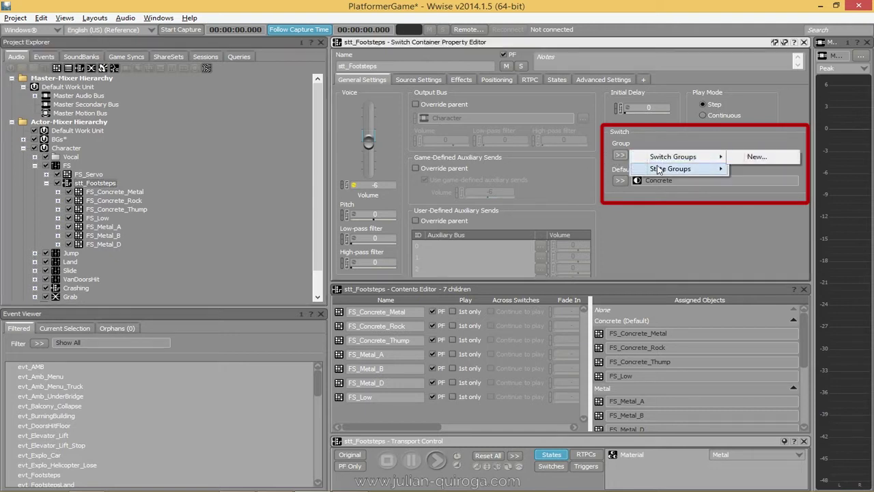
{"action": "mouse_move", "coordinate": [658, 170]}
{"action": "mouse_move", "coordinate": [764, 184]}
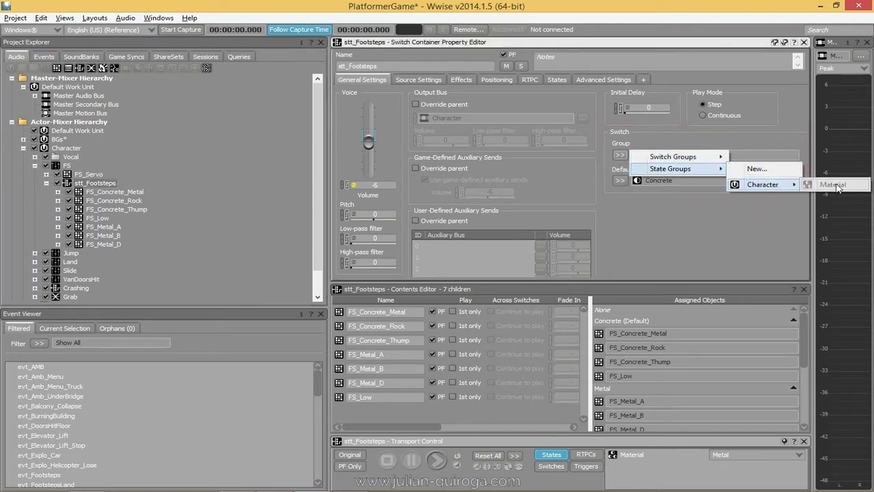
{"action": "left_click", "coordinate": [833, 184]}
{"action": "left_click", "coordinate": [620, 181]}
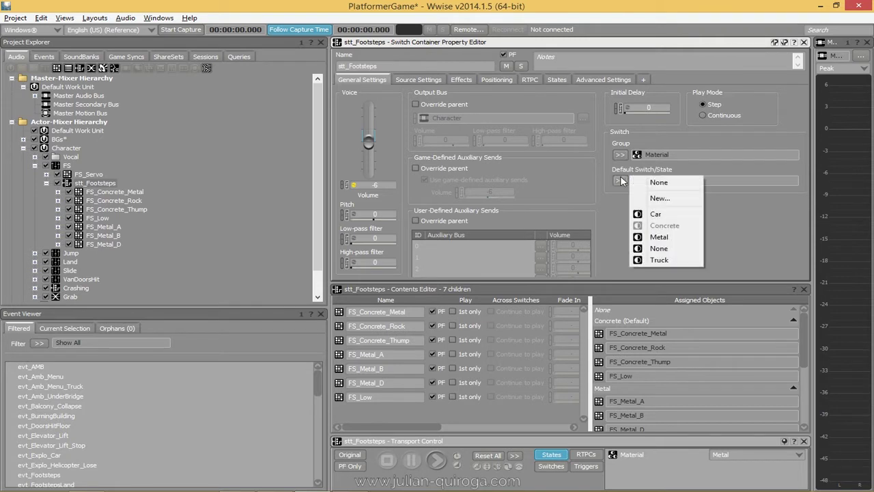
{"action": "left_click", "coordinate": [664, 225]}
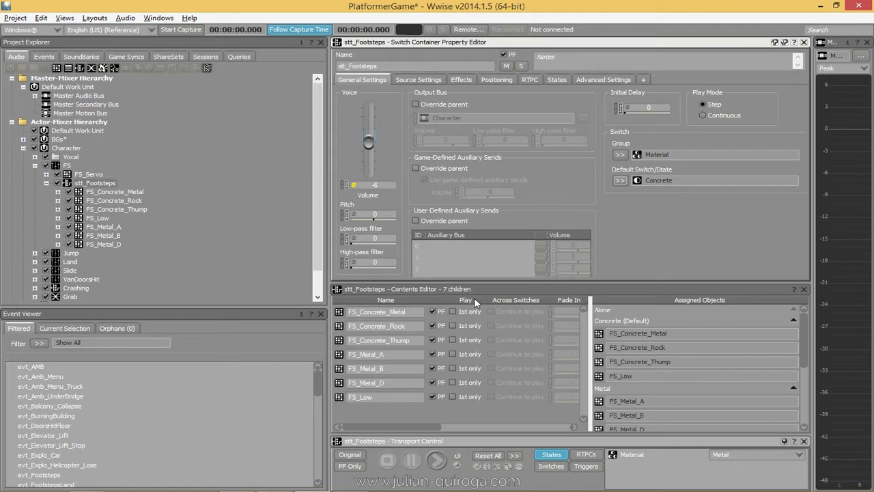
Enlarge the Contents Editor and drop FS_Concrete_Rock into the Metal state's assigned objects.
{"action": "left_click_drag", "start_coordinate": [471, 283], "coordinate": [469, 251]}
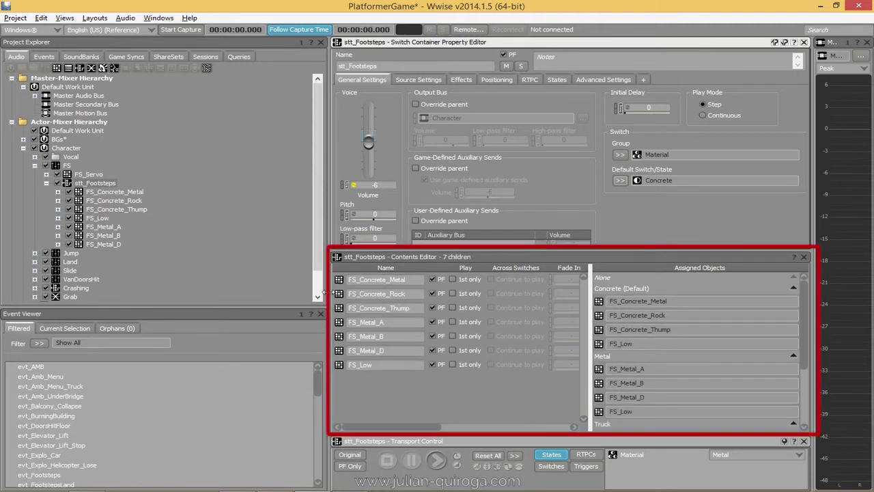
{"action": "left_click_drag", "start_coordinate": [338, 296], "coordinate": [627, 422]}
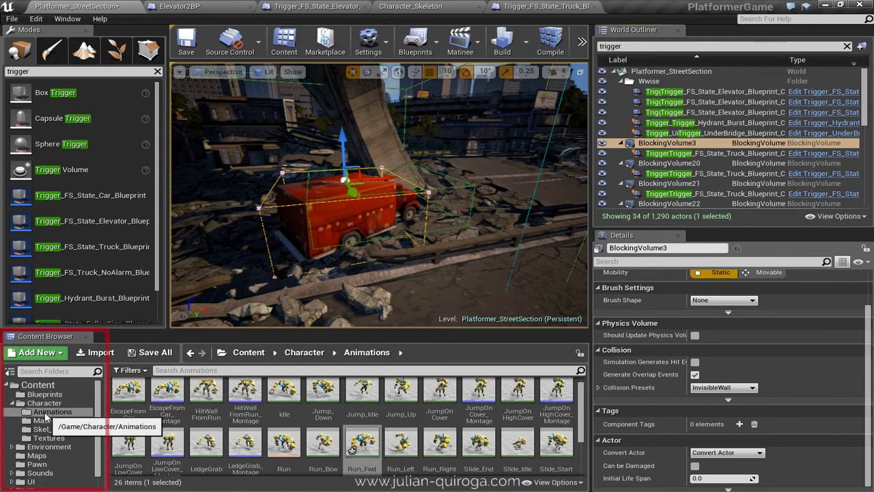
{"action": "left_click", "coordinate": [362, 451]}
{"action": "double_click", "coordinate": [362, 450]}
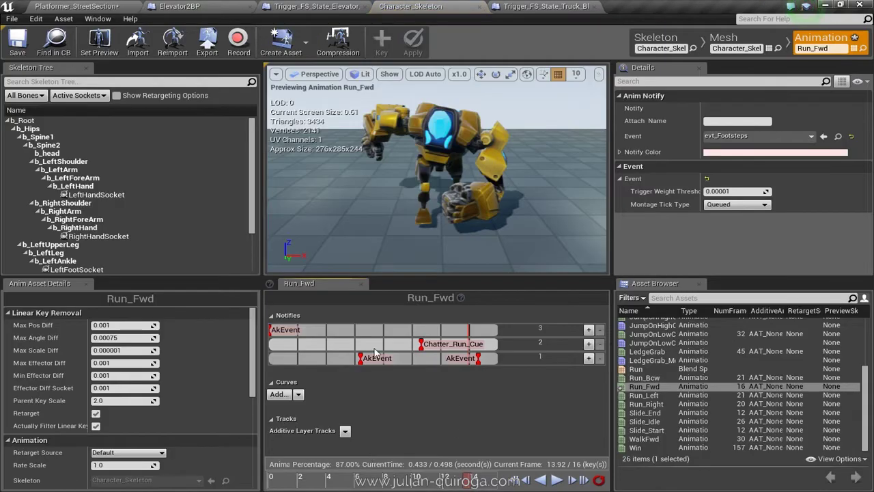
{"action": "right_click", "coordinate": [331, 362]}
{"action": "mouse_move", "coordinate": [369, 373]}
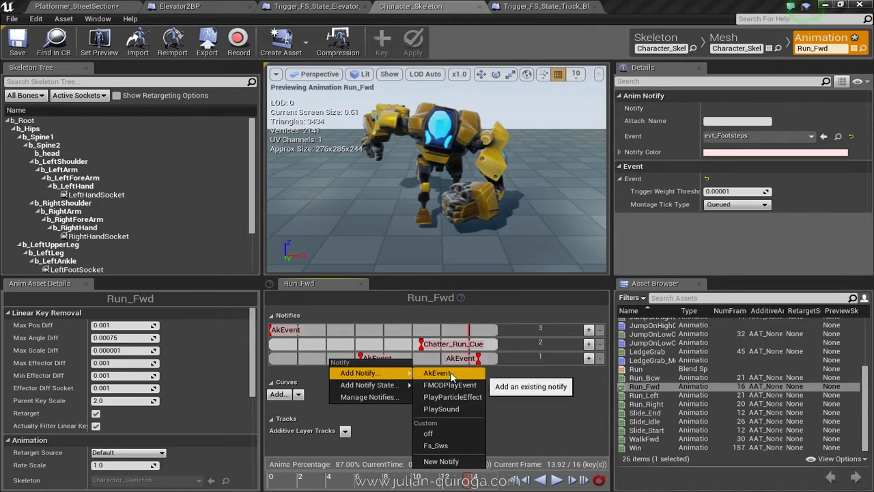
{"action": "left_click", "coordinate": [406, 381]}
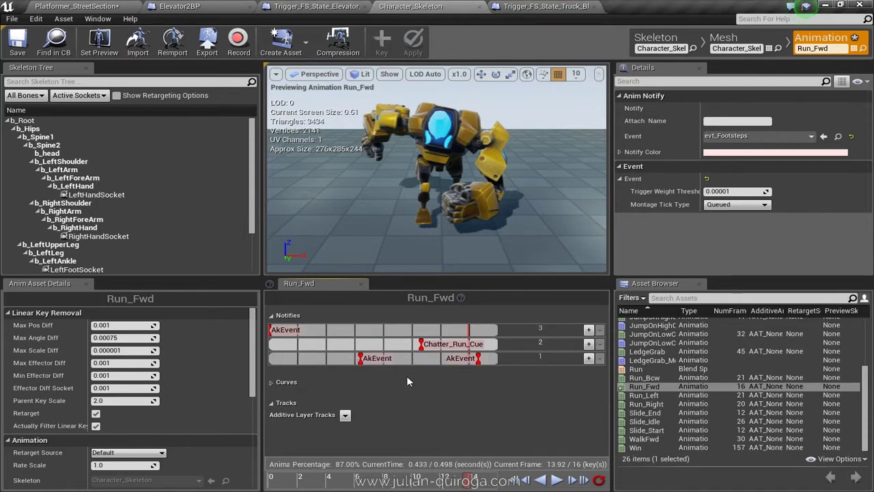
{"action": "left_click", "coordinate": [362, 357]}
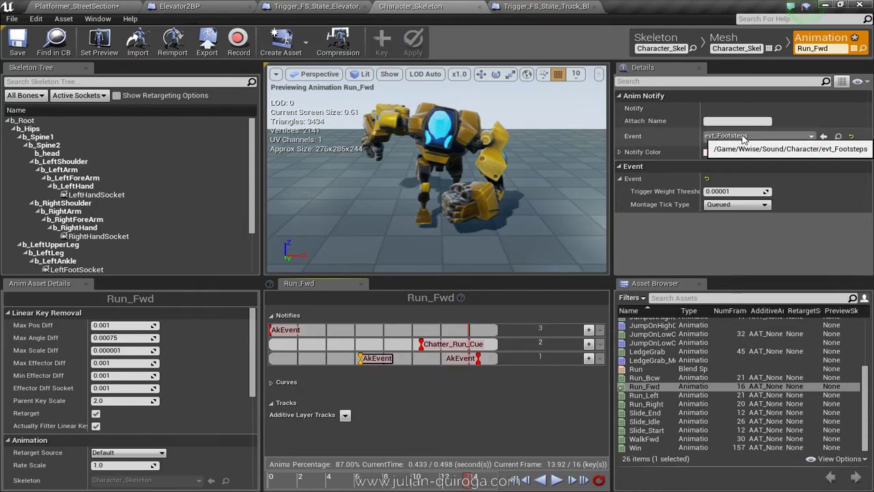
{"action": "left_click", "coordinate": [735, 136]}
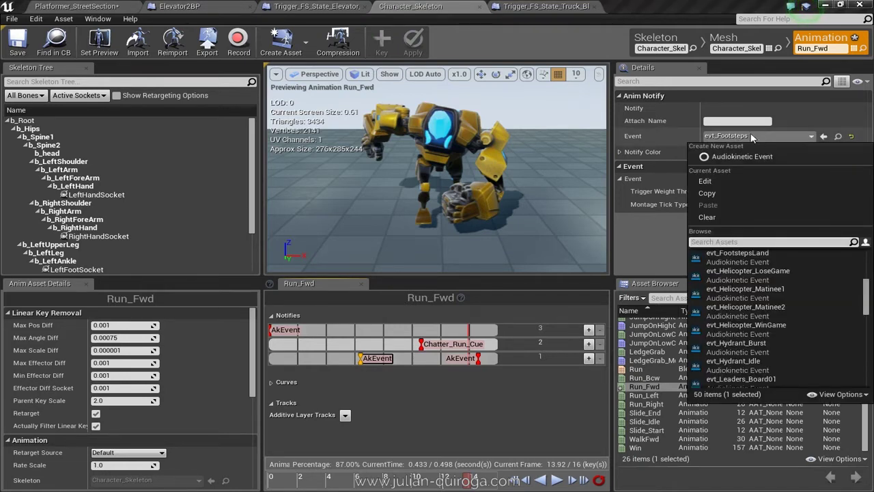
{"action": "left_click", "coordinate": [259, 476]}
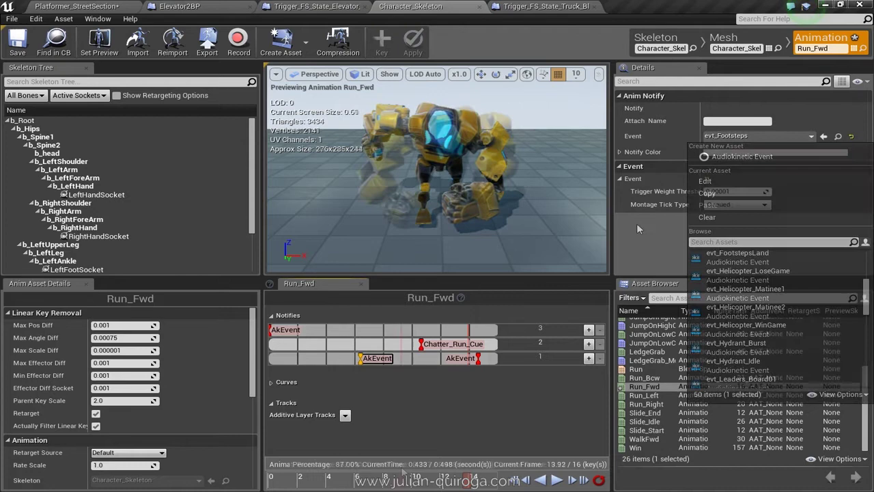
{"action": "left_click_drag", "start_coordinate": [269, 476], "coordinate": [494, 465]}
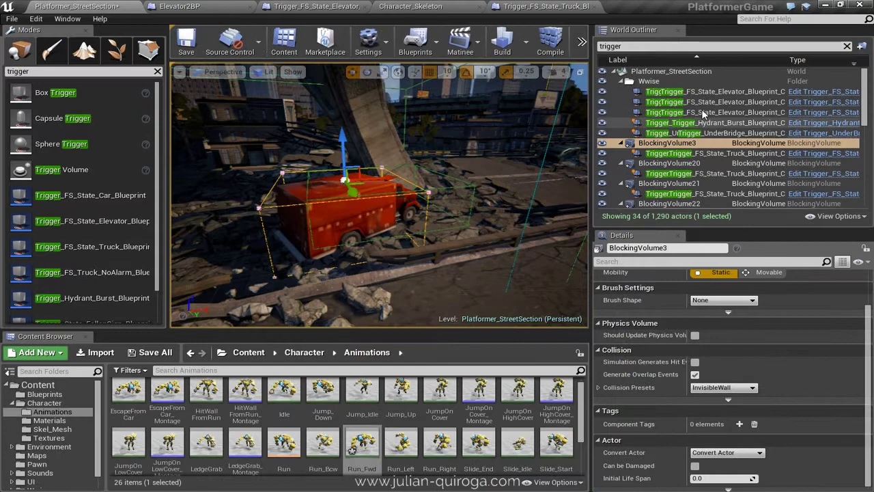
Focus the viewport on the elevator trigger, framing the building and the SM_Floor02 floor.
{"action": "double_click", "coordinate": [724, 92]}
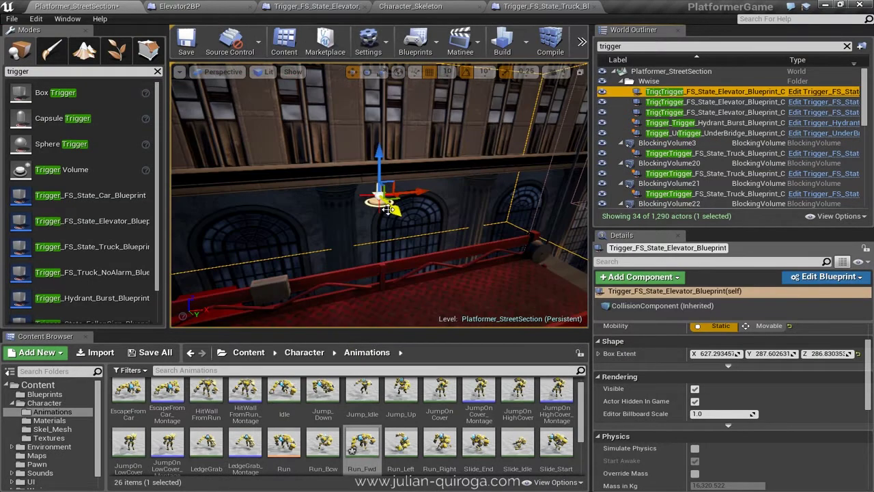
{"action": "right_click", "coordinate": [345, 209]}
{"action": "key", "text": "Escape"}
{"action": "key", "text": "f"}
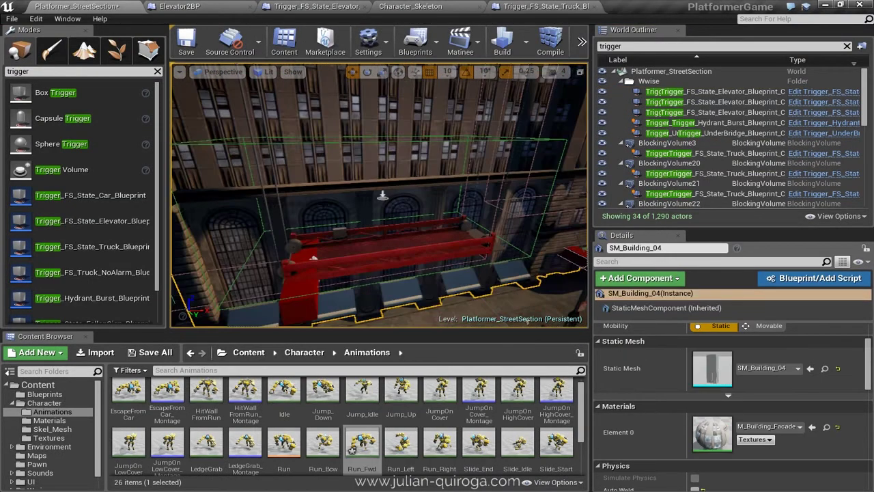
{"action": "left_click", "coordinate": [313, 258]}
{"action": "key", "text": "f"}
Dismiss the building's action list and clear the Modes panel trigger search.
{"action": "right_click", "coordinate": [399, 284]}
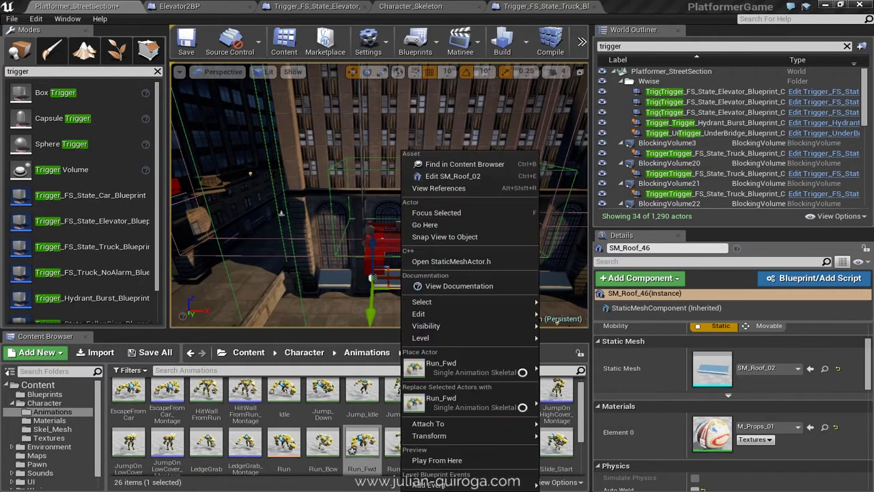
{"action": "key", "text": "Escape"}
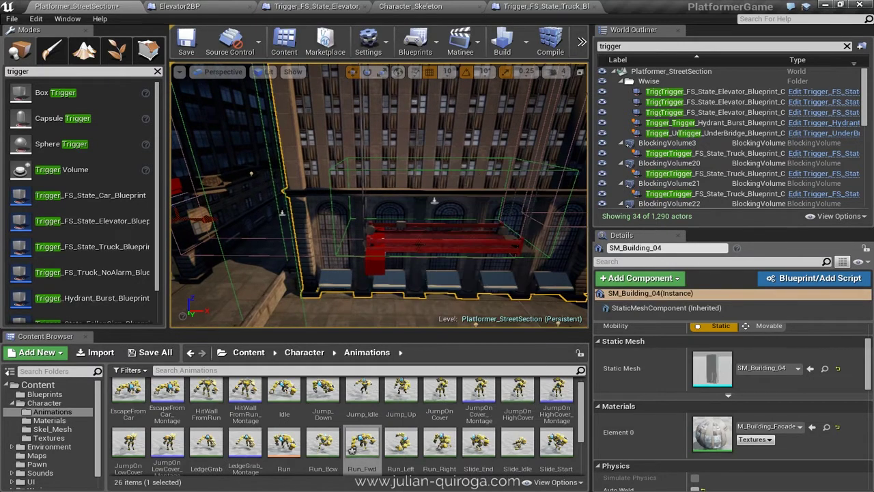
{"action": "left_click", "coordinate": [157, 71]}
{"action": "left_click", "coordinate": [101, 71]}
Search 'trigger', place a Box Trigger, cancel its blueprint creation, and delete it.
{"action": "type", "text": "trigger"}
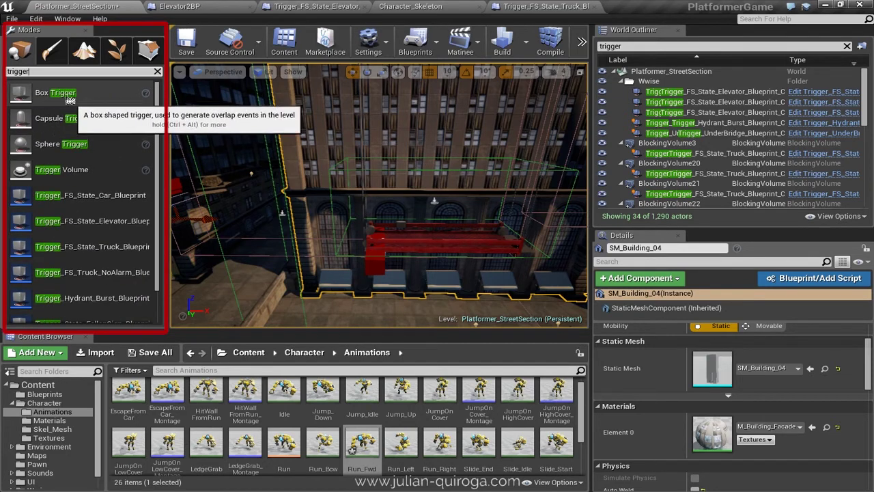
{"action": "left_click_drag", "start_coordinate": [70, 101], "coordinate": [367, 312]}
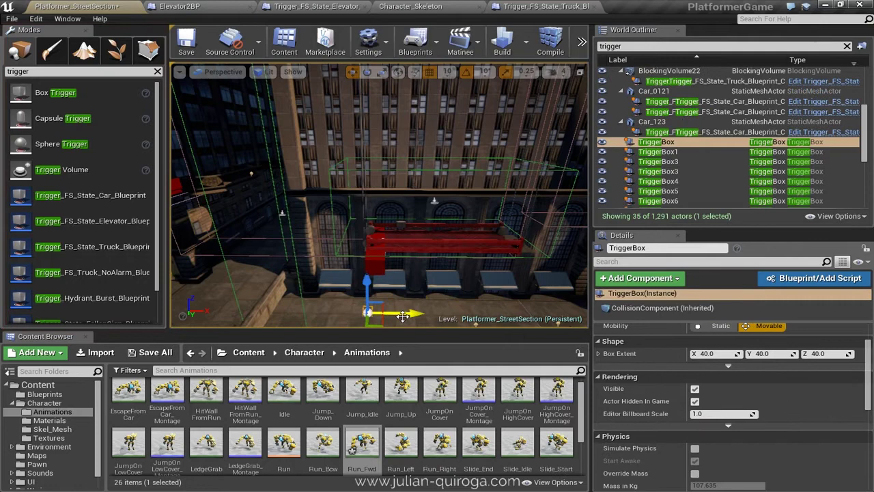
{"action": "left_click", "coordinate": [792, 278]}
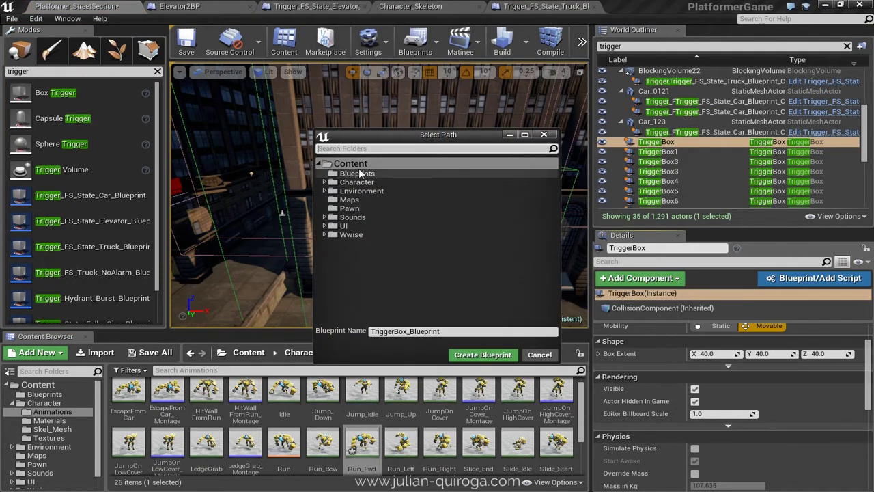
{"action": "left_click", "coordinate": [540, 354]}
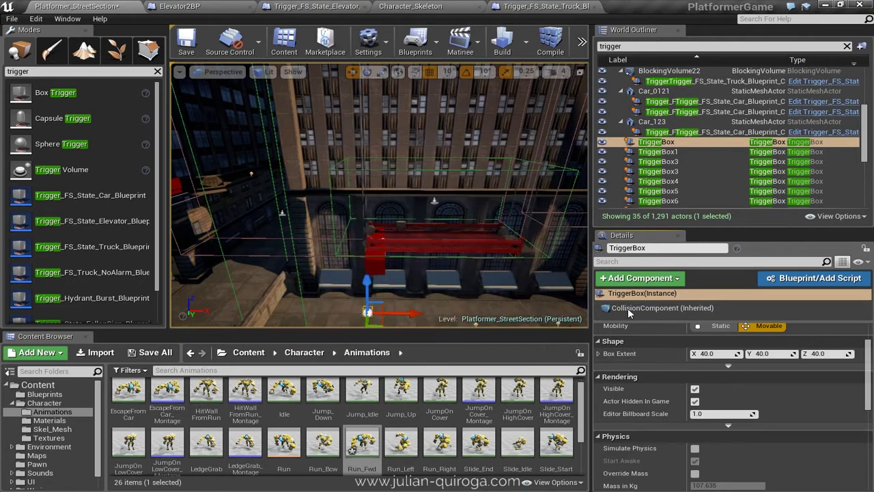
{"action": "left_click", "coordinate": [368, 312]}
{"action": "left_click", "coordinate": [367, 312]}
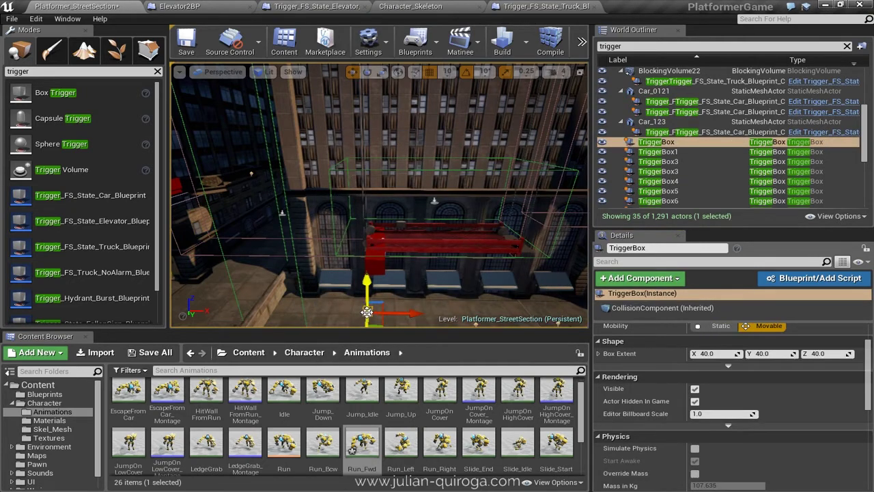
{"action": "key", "text": "Delete"}
Open the selected footstep trigger's blueprint in the Blueprint Editor.
{"action": "left_click", "coordinate": [683, 81]}
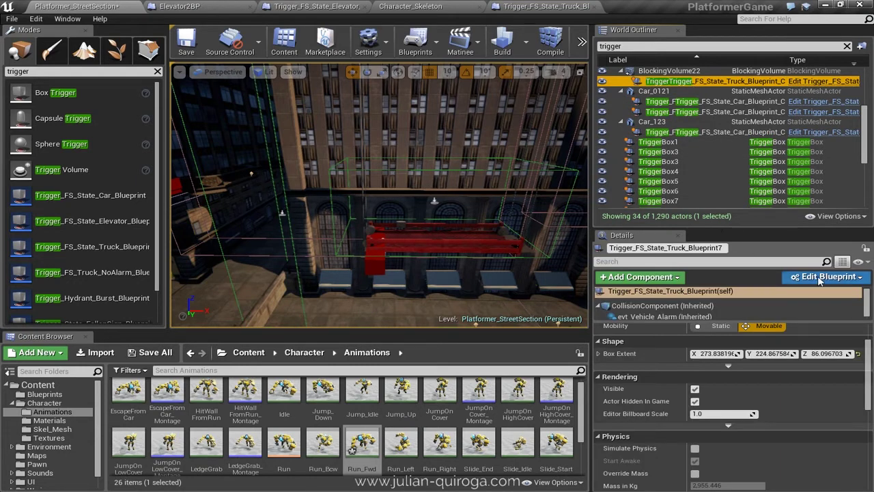
{"action": "left_click", "coordinate": [815, 280]}
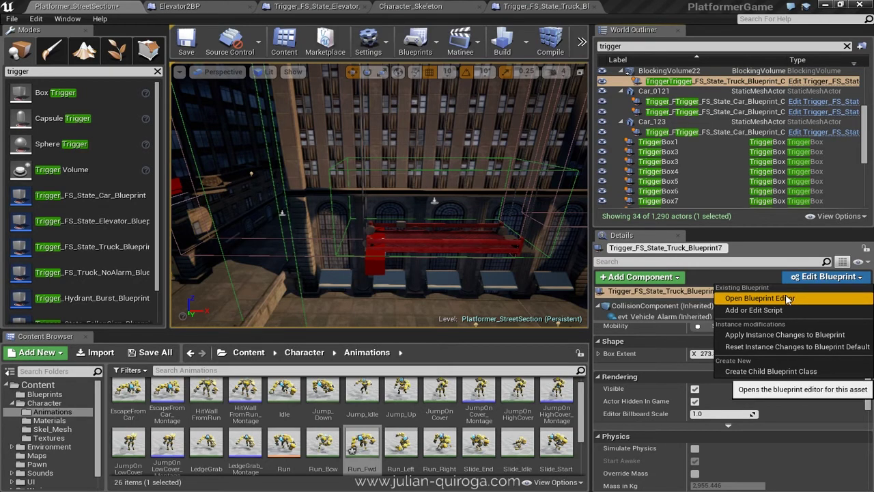
{"action": "left_click", "coordinate": [758, 298]}
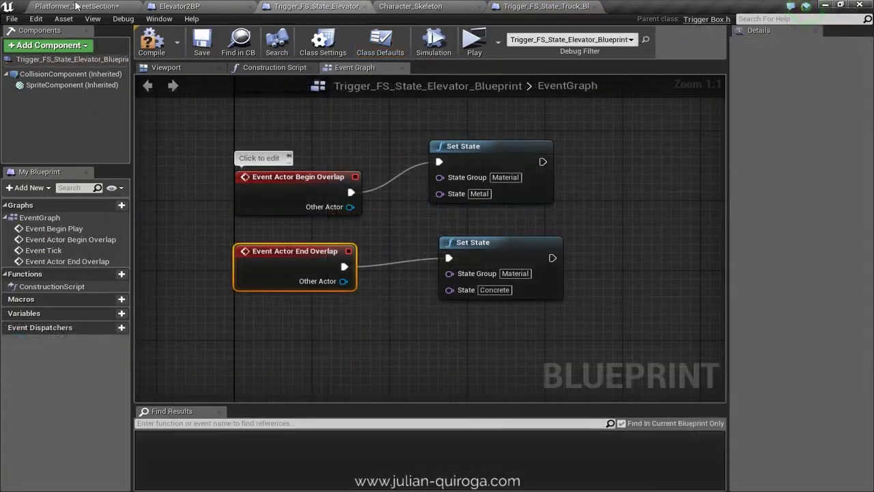
Return to the elevator trigger blueprint and show its Viewport preview.
{"action": "left_click", "coordinate": [75, 6]}
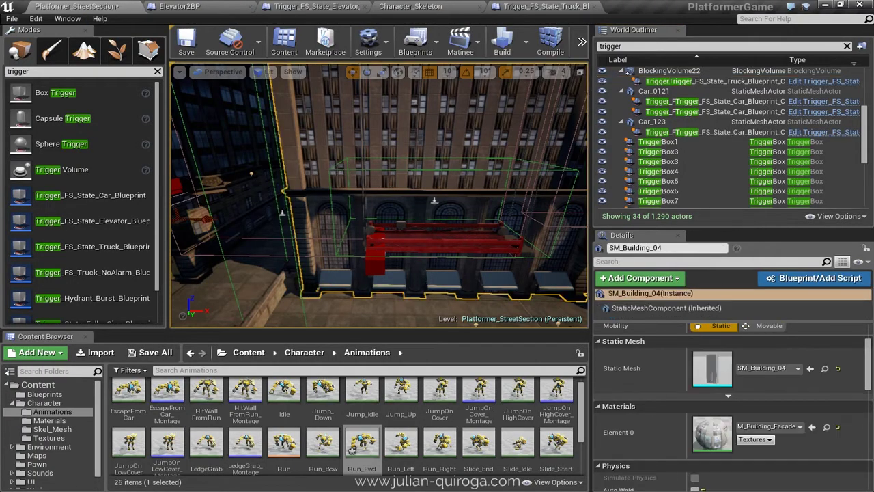
{"action": "left_click", "coordinate": [810, 89]}
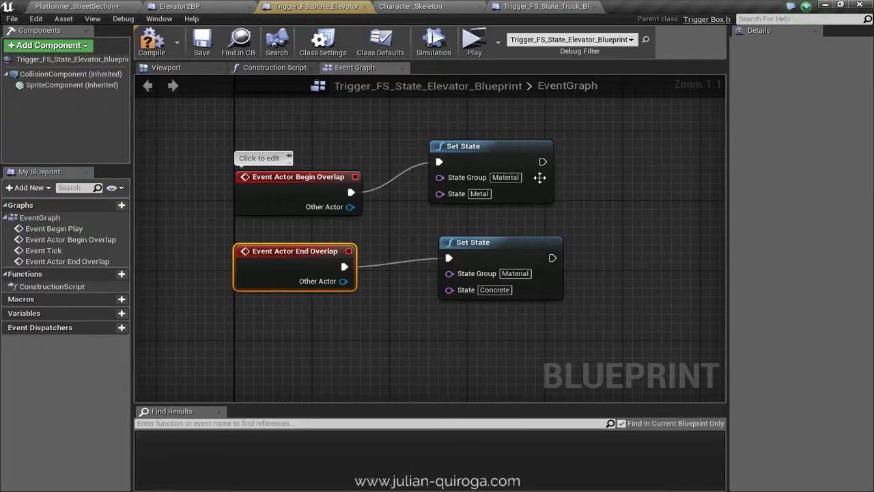
{"action": "left_click", "coordinate": [166, 68]}
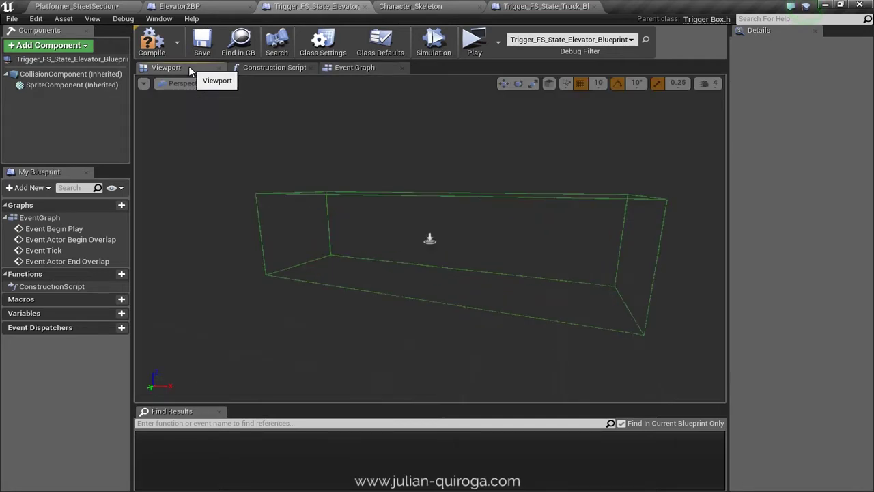
Select CollisionComponent, widen Details to read its overlap events, then go back to the Event Graph.
{"action": "left_click", "coordinate": [555, 194]}
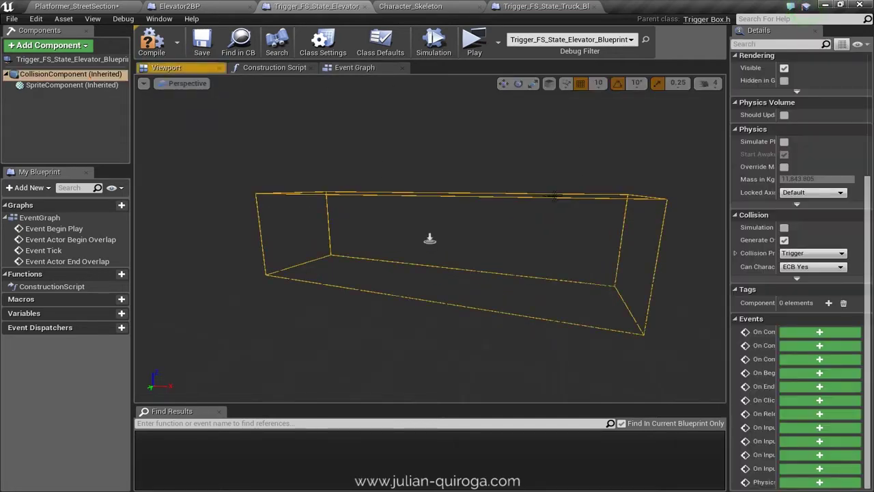
{"action": "left_click_drag", "start_coordinate": [727, 351], "coordinate": [709, 355]}
{"action": "left_click_drag", "start_coordinate": [654, 360], "coordinate": [502, 352]}
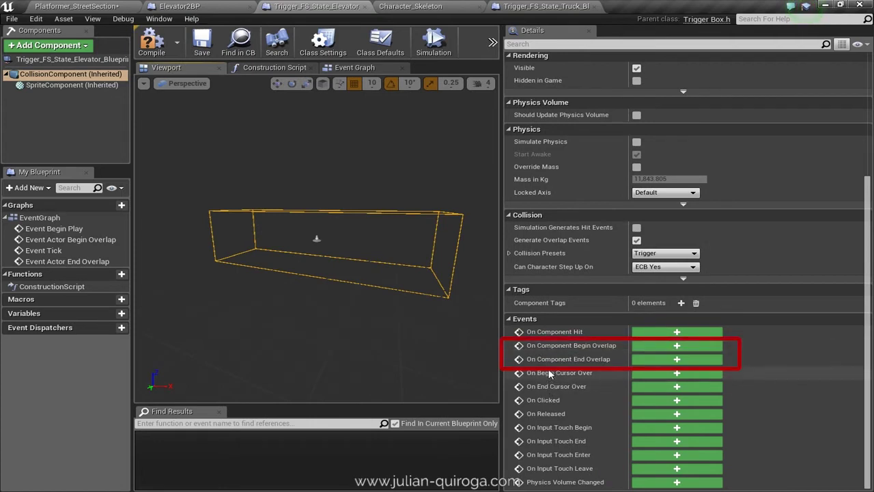
{"action": "left_click", "coordinate": [344, 67]}
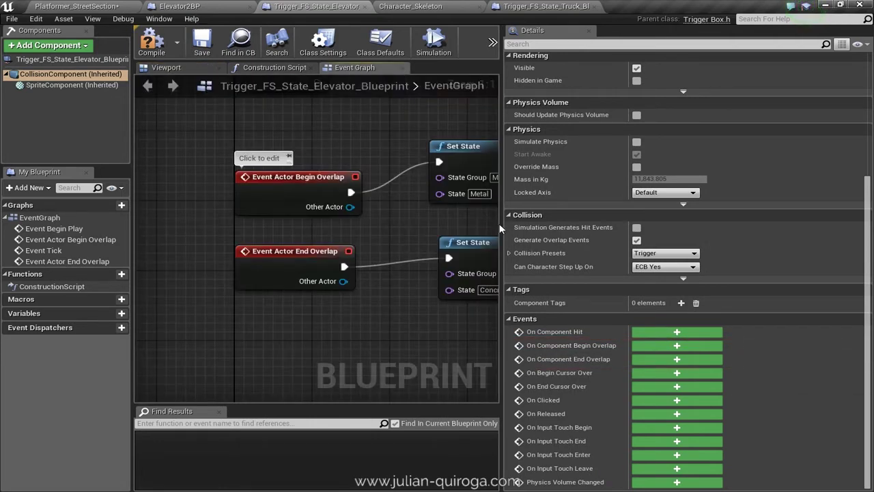
{"action": "left_click_drag", "start_coordinate": [502, 229], "coordinate": [680, 228]}
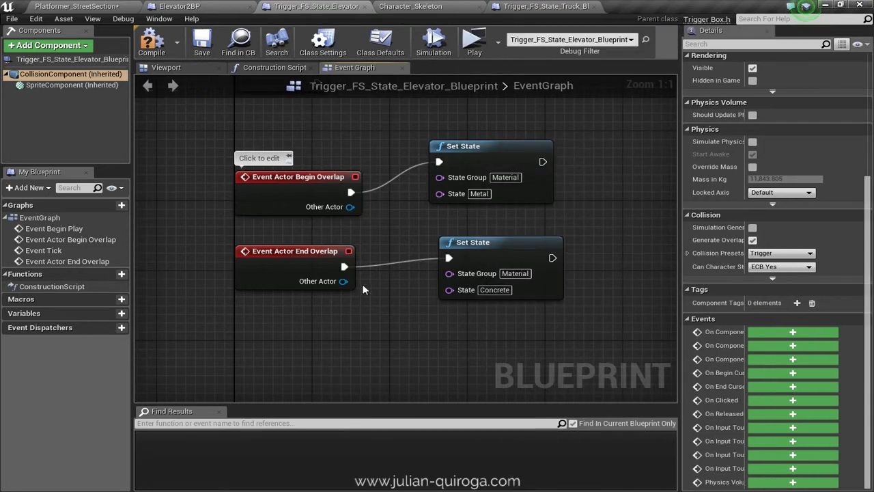
{"action": "right_click", "coordinate": [239, 336]}
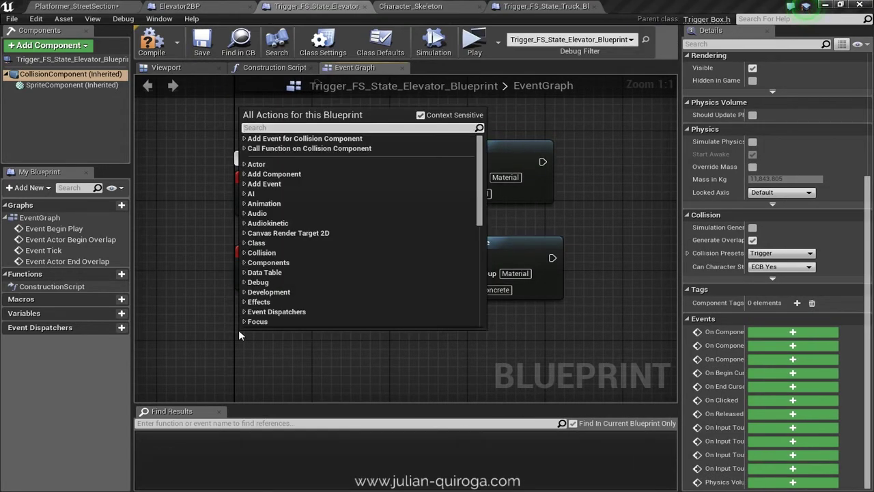
{"action": "type", "text": "actor overlap"}
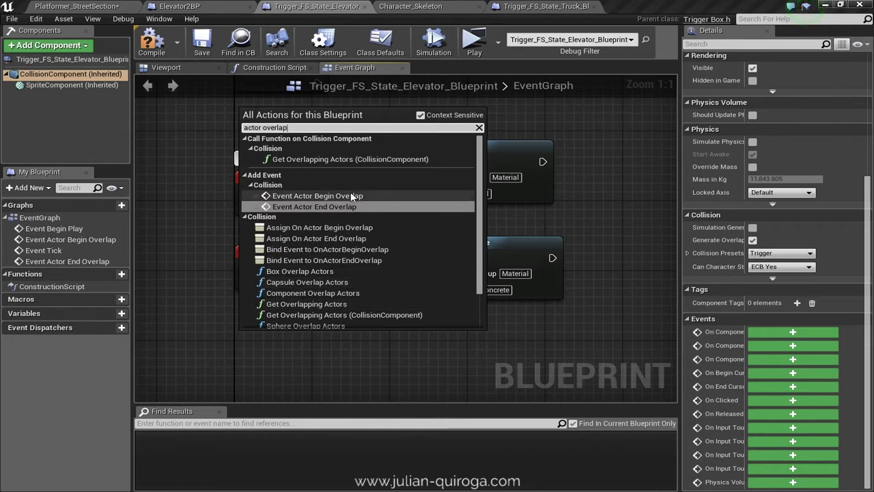
{"action": "left_click", "coordinate": [342, 350]}
{"action": "right_click_drag", "start_coordinate": [300, 229], "coordinate": [269, 261]}
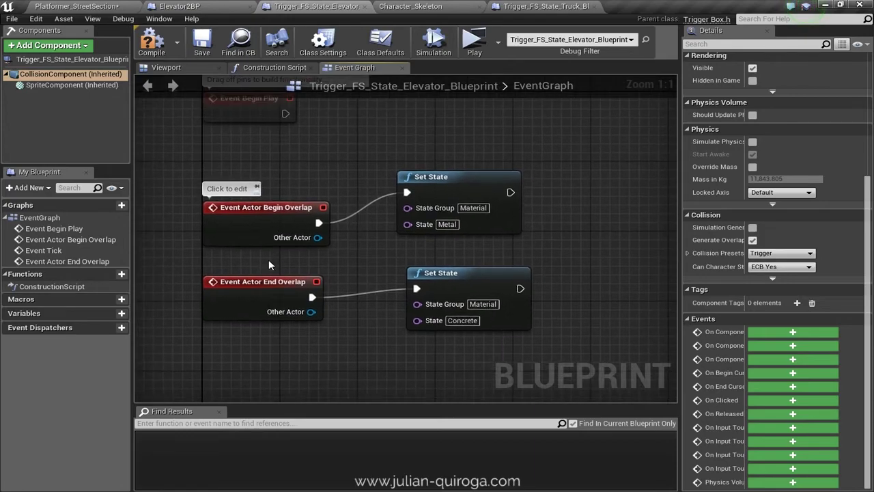
{"action": "left_click", "coordinate": [77, 5]}
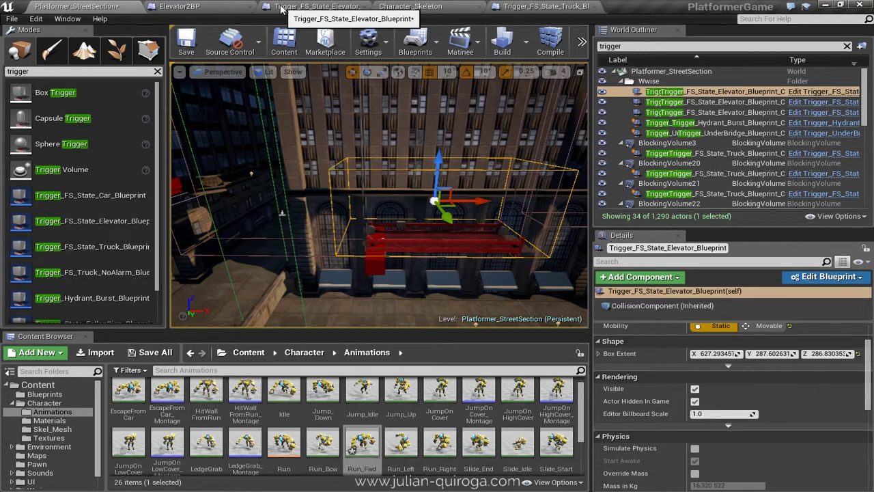
{"action": "left_click", "coordinate": [316, 6]}
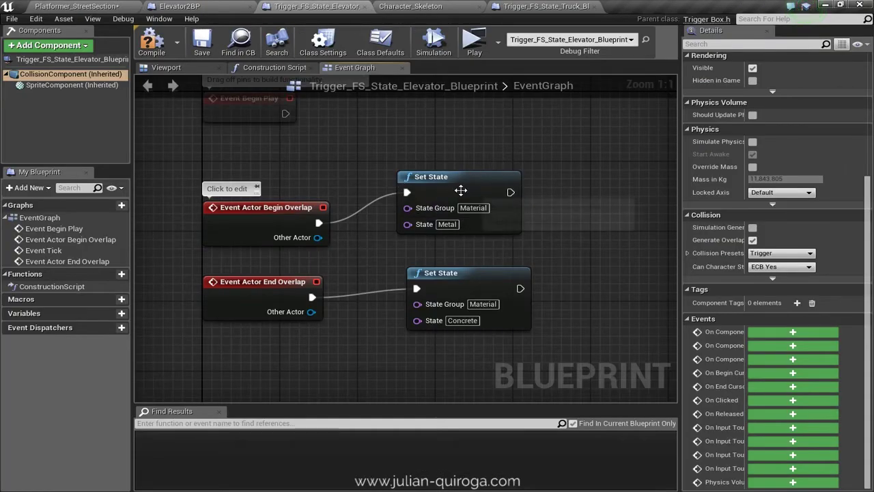
Remove the duplicate Set State node and wire Begin Overlap to the Material/Metal Set State.
{"action": "left_click_drag", "start_coordinate": [319, 223], "coordinate": [402, 164]}
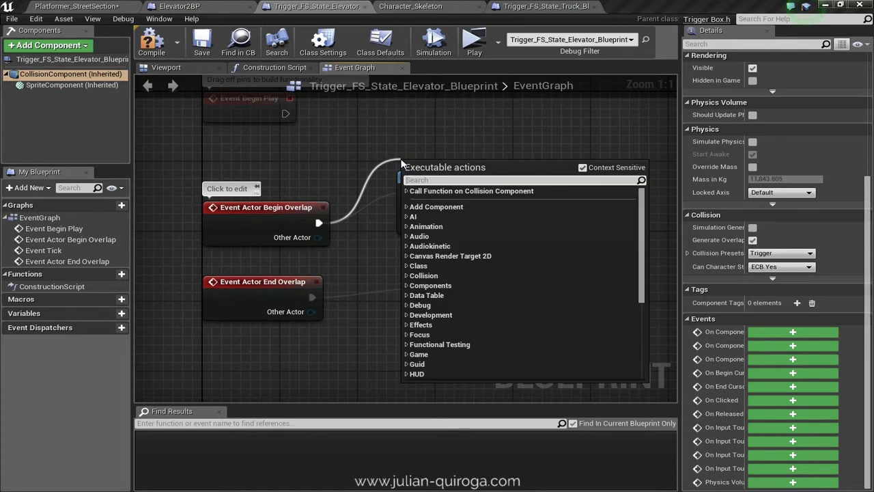
{"action": "type", "text": "set state"}
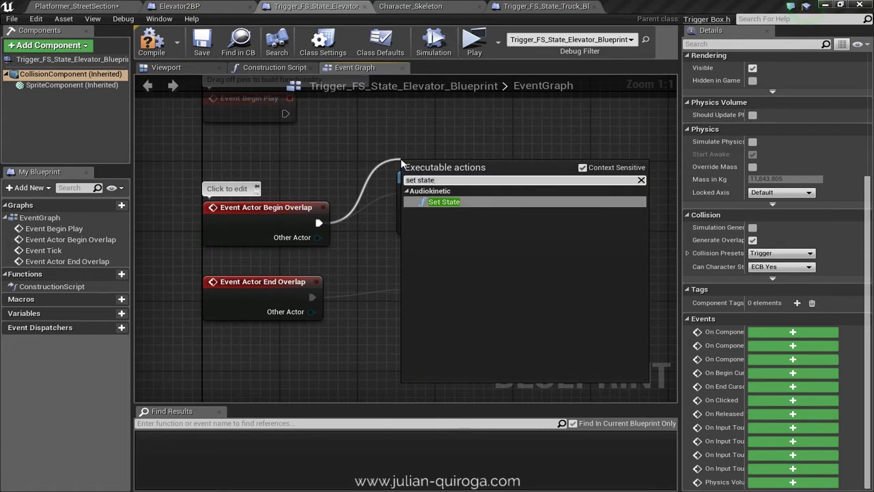
{"action": "left_click", "coordinate": [444, 202]}
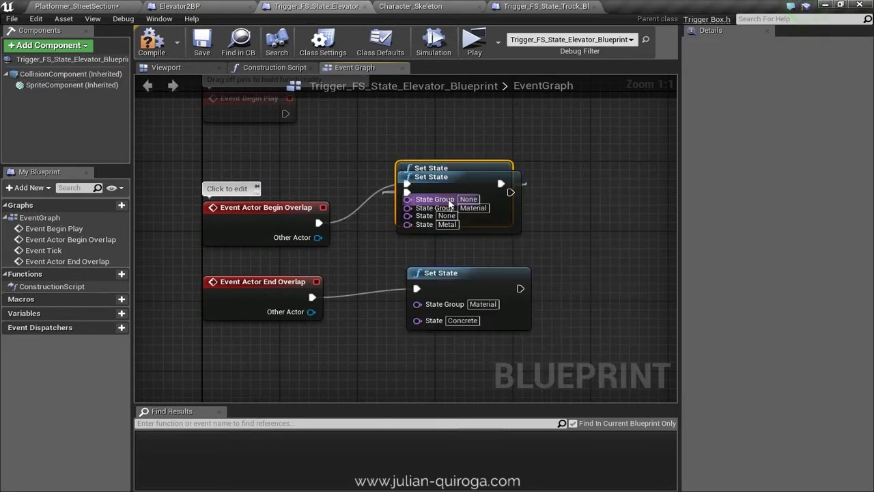
{"action": "left_click_drag", "start_coordinate": [454, 167], "coordinate": [454, 99]}
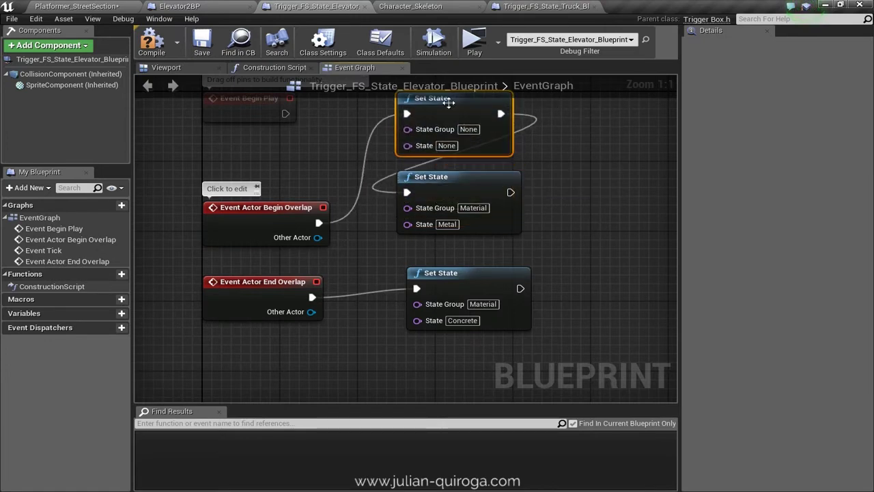
{"action": "right_click_drag", "start_coordinate": [567, 139], "coordinate": [534, 177]}
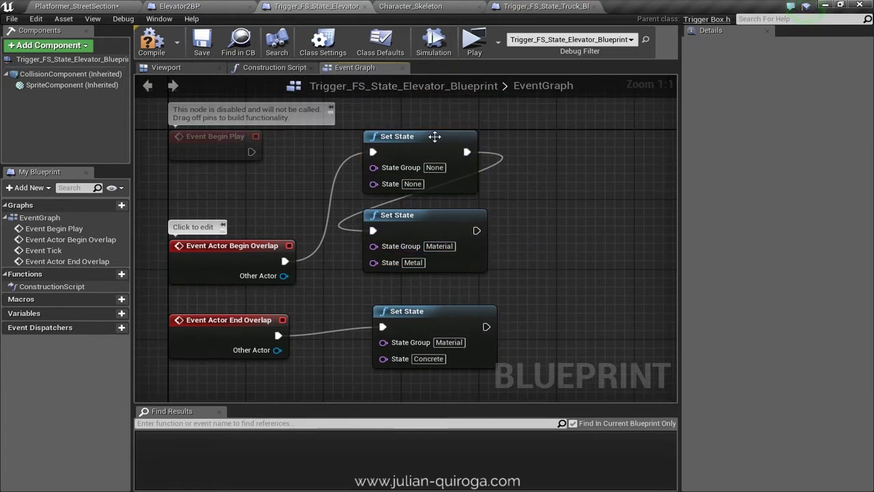
{"action": "key", "text": "Delete"}
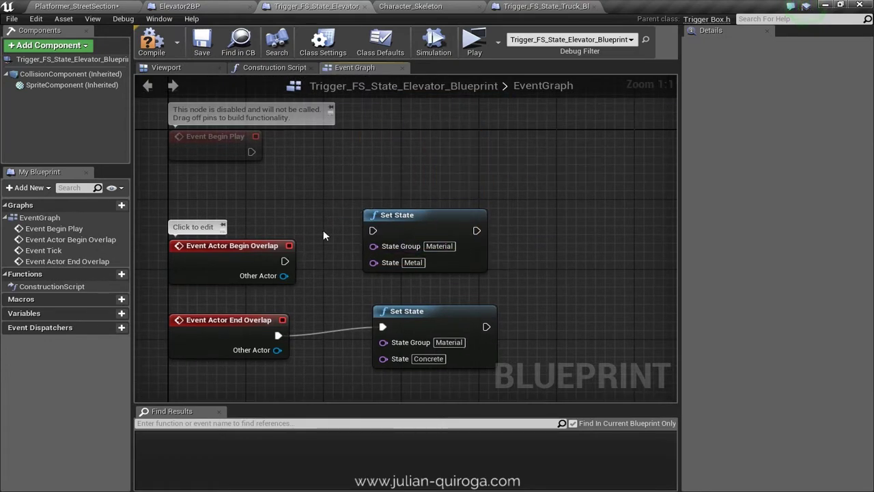
{"action": "left_click_drag", "start_coordinate": [284, 261], "coordinate": [373, 231]}
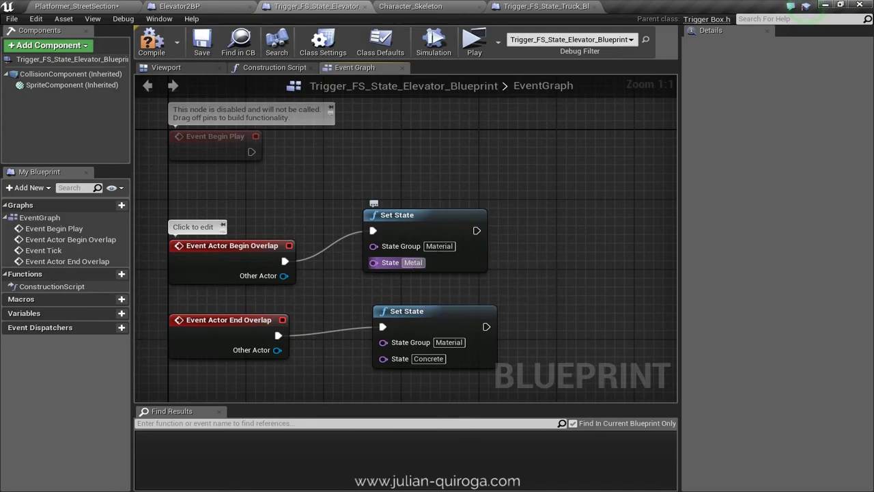
Check the Metal state under Material in Wwise Game Syncs, then return to Unreal.
{"action": "key", "text": "alt+Tab"}
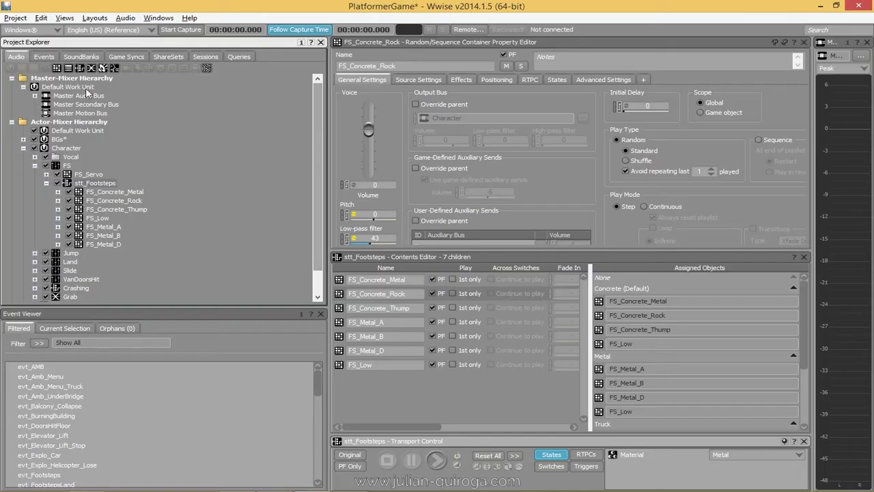
{"action": "left_click", "coordinate": [126, 57]}
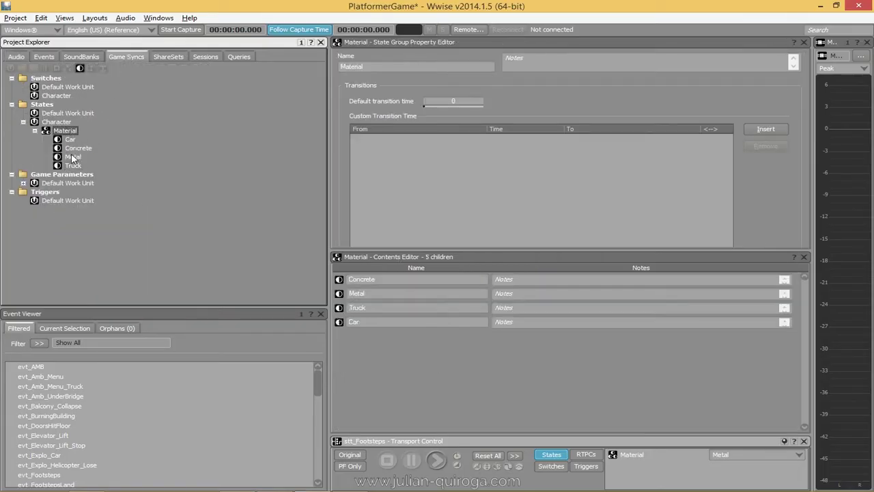
{"action": "left_click", "coordinate": [72, 157]}
{"action": "key", "text": "alt+Tab"}
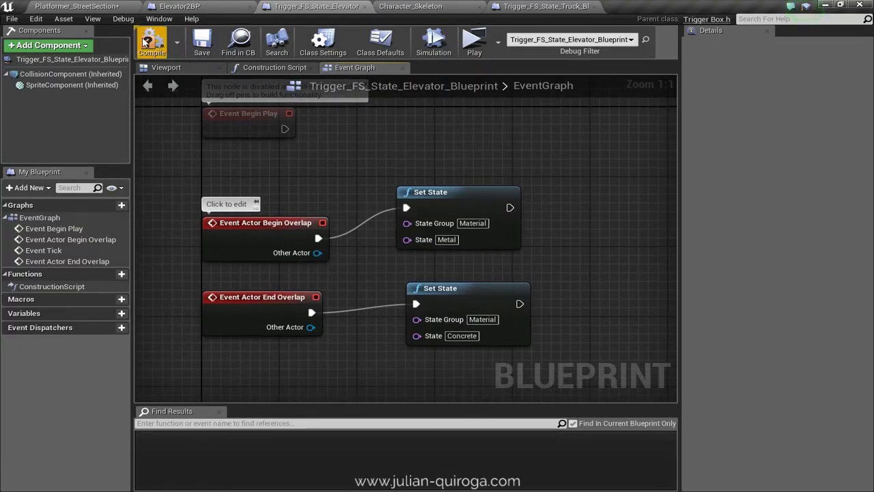
Frame the elevator trigger box in the level, then select the End Overlap Concrete state name.
{"action": "left_click", "coordinate": [76, 6]}
{"action": "key", "text": "f"}
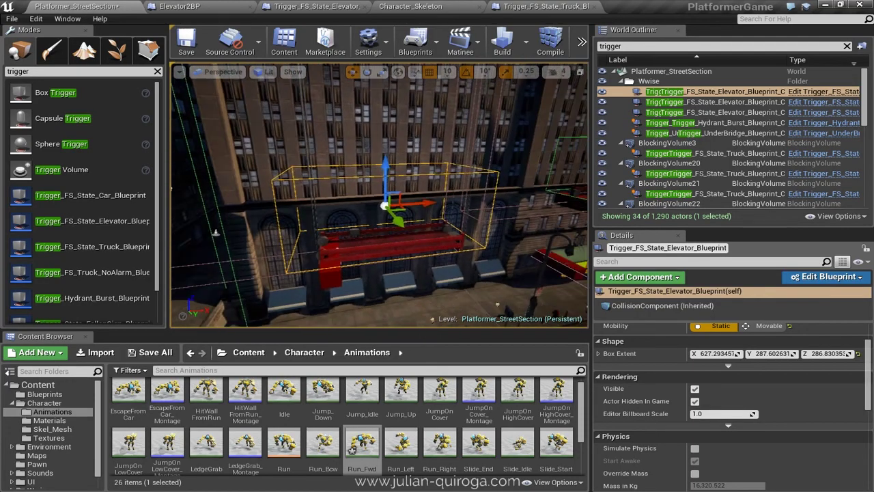
{"action": "left_click", "coordinate": [316, 6]}
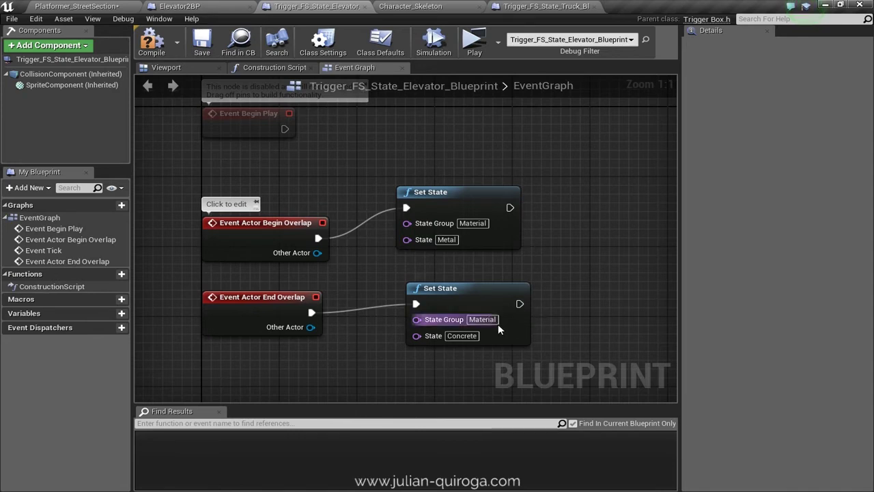
{"action": "left_click", "coordinate": [464, 336]}
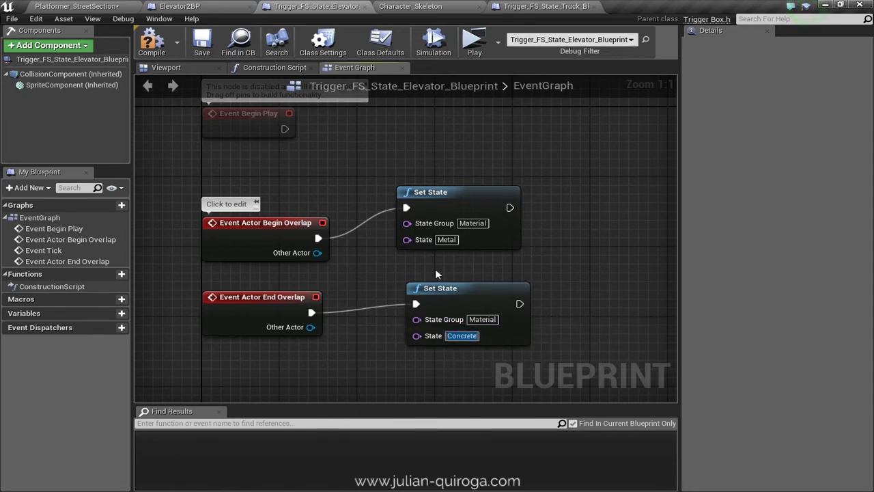
Select stt_Footsteps in Wwise and play it twice with Transport Material set to Concrete.
{"action": "key", "text": "alt+Tab"}
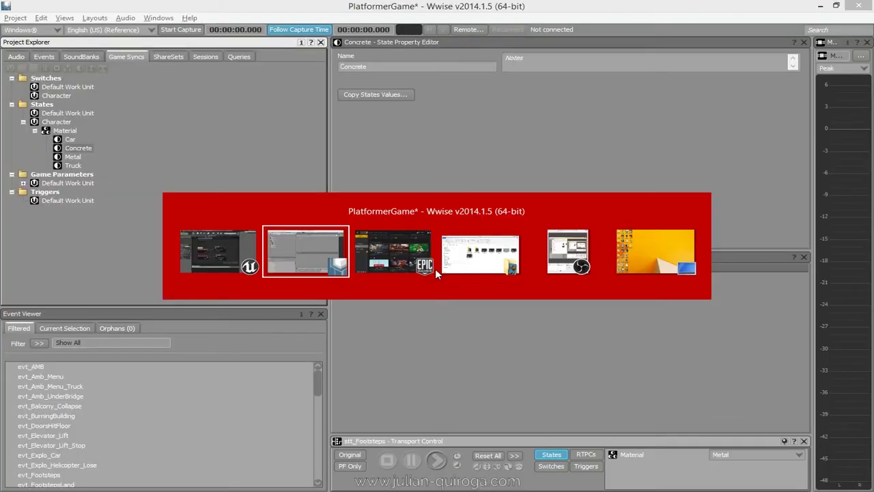
{"action": "left_click", "coordinate": [16, 58]}
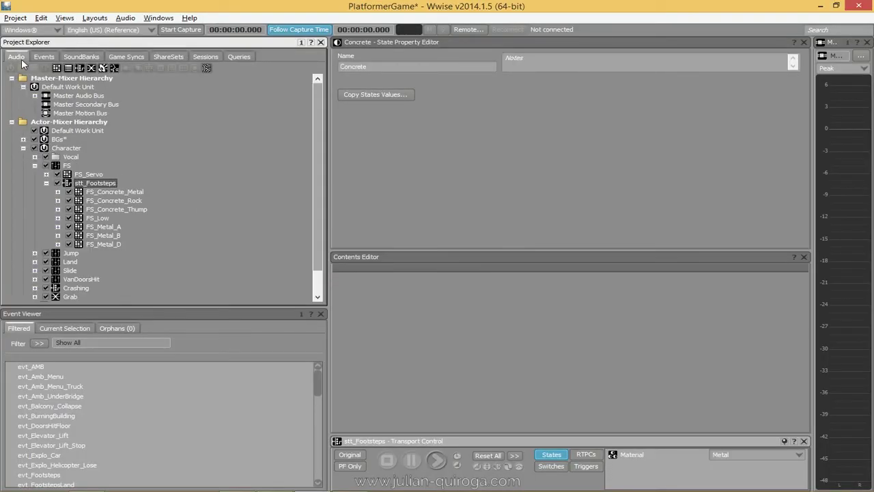
{"action": "left_click", "coordinate": [101, 184]}
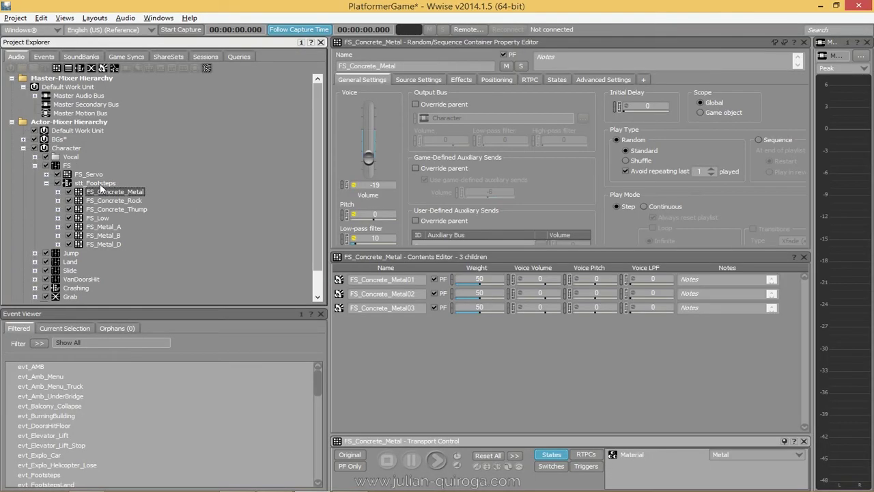
{"action": "left_click", "coordinate": [755, 455]}
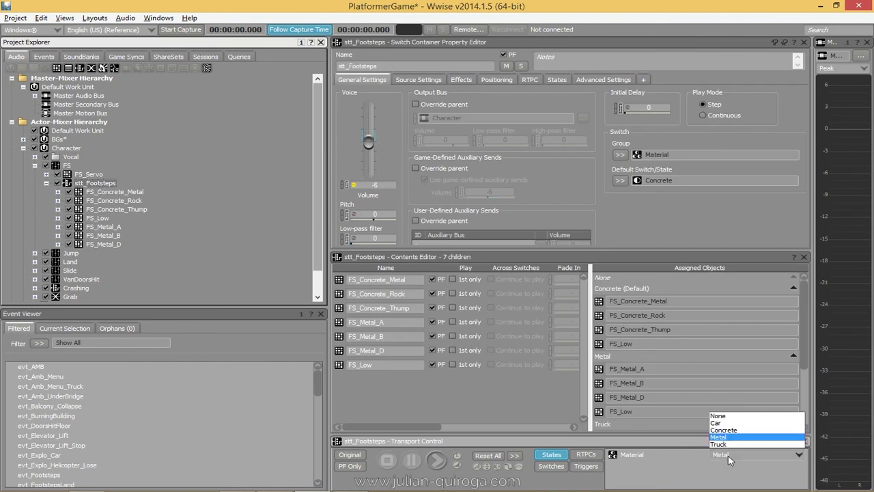
{"action": "left_click", "coordinate": [730, 418]}
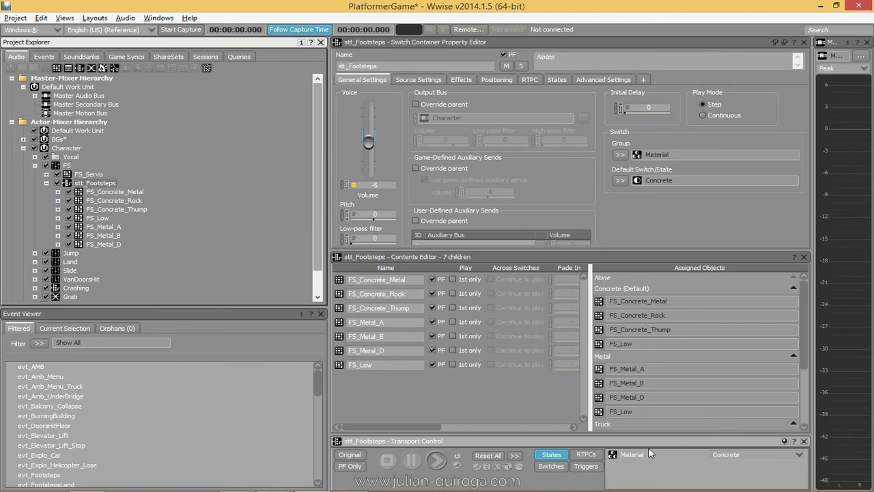
{"action": "key", "text": "space"}
{"action": "key", "text": "space"}
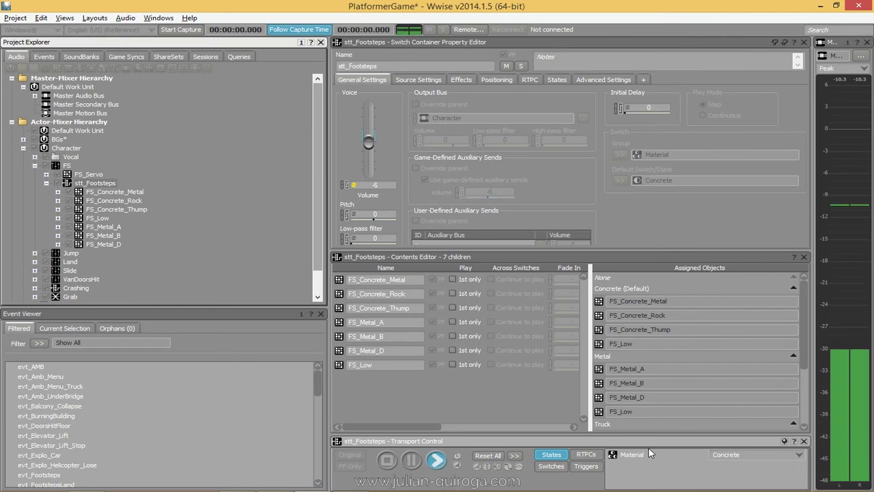
{"action": "key", "text": "space"}
{"action": "key", "text": "space"}
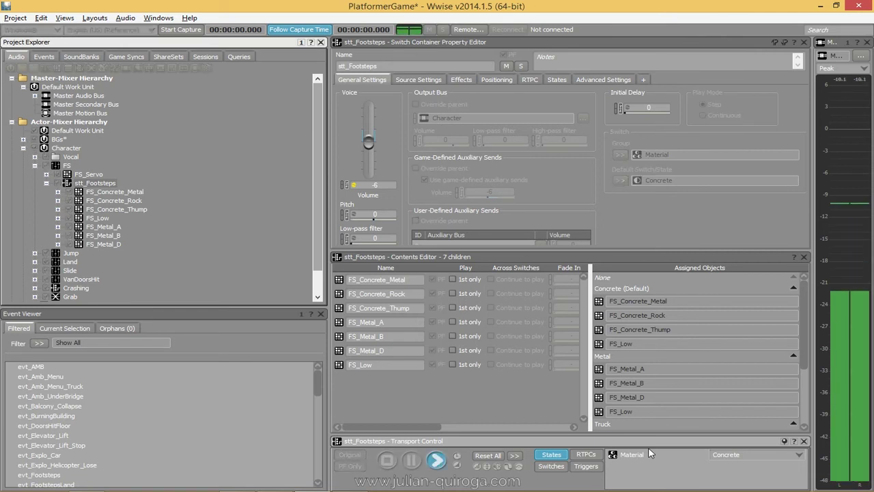
Switch the audition Material state to Metal and play the footsteps twice.
{"action": "left_click", "coordinate": [743, 452]}
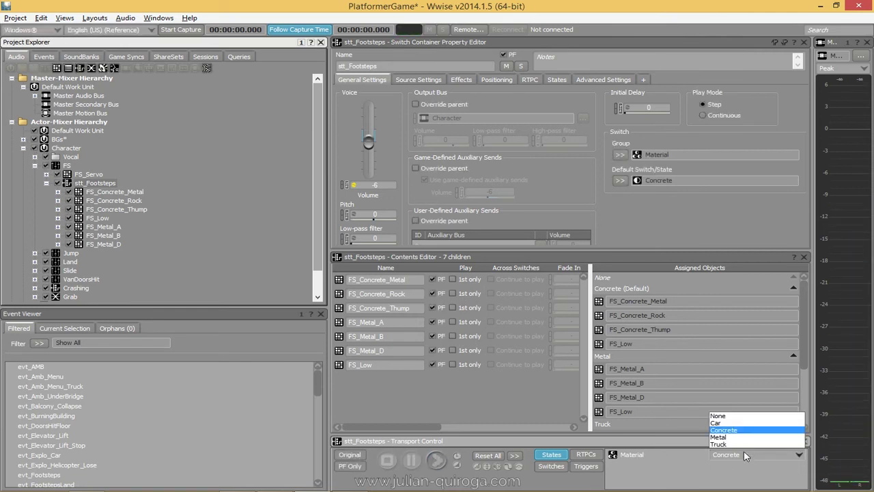
{"action": "left_click", "coordinate": [739, 434]}
{"action": "key", "text": "space"}
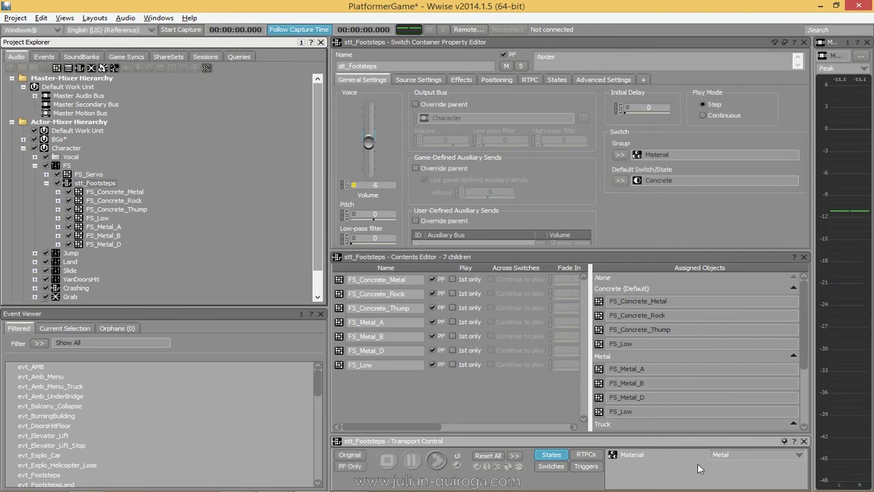
{"action": "key", "text": "space"}
{"action": "key", "text": "space"}
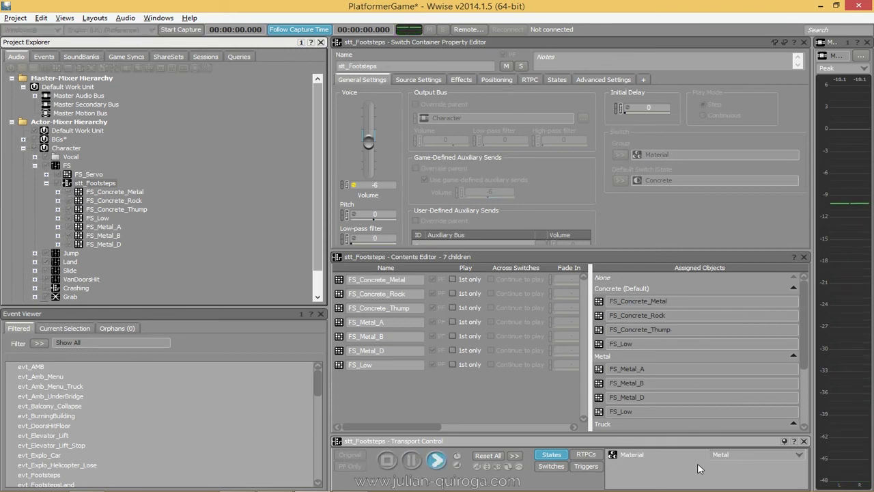